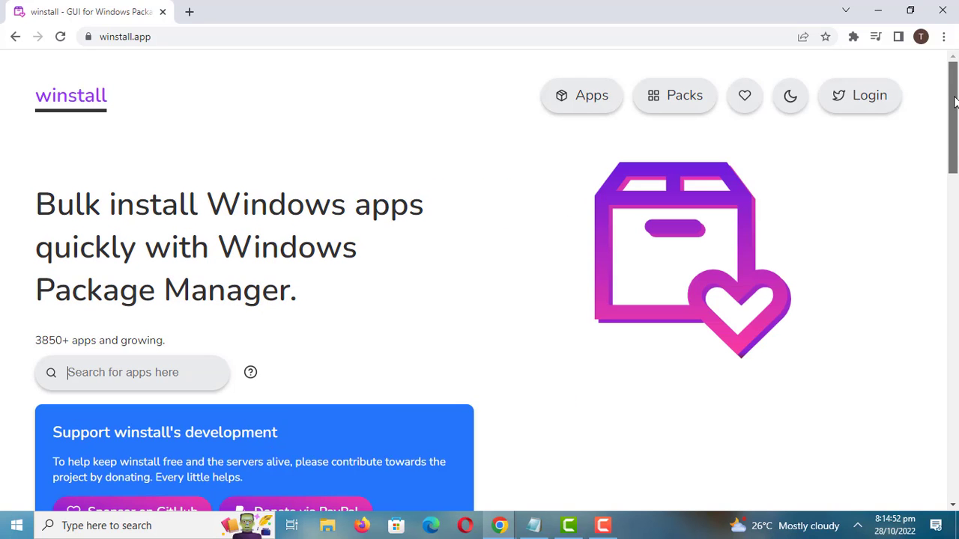
Scroll down the winstall home page to the Featured Packs, such as Work From Home and Web Browsers.
left_click_drag(954, 101, 954, 116)
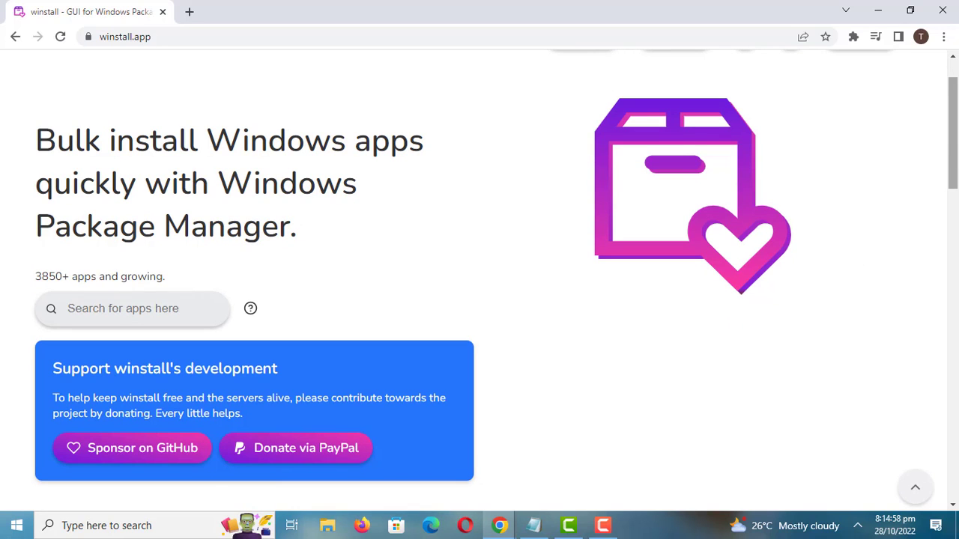
left_click_drag(955, 147, 957, 257)
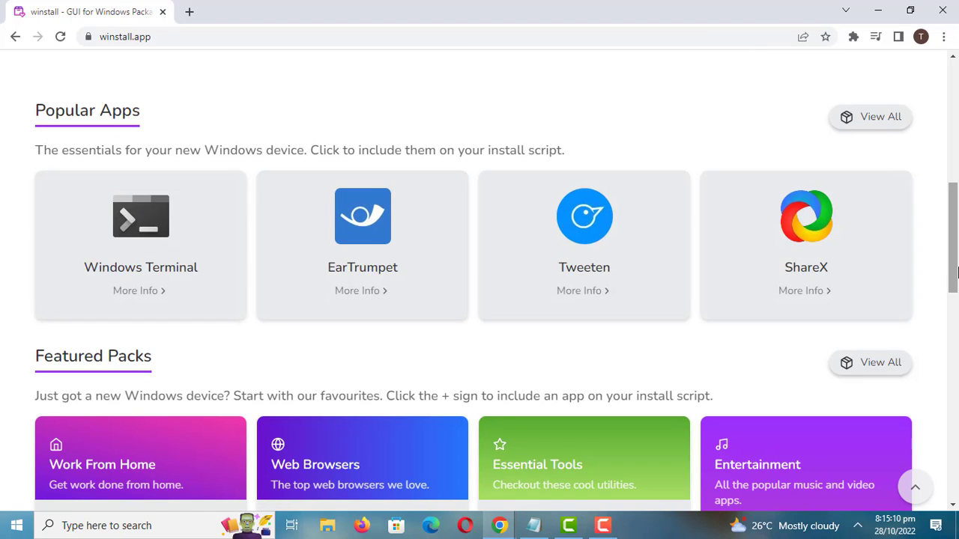
left_click_drag(957, 262, 956, 332)
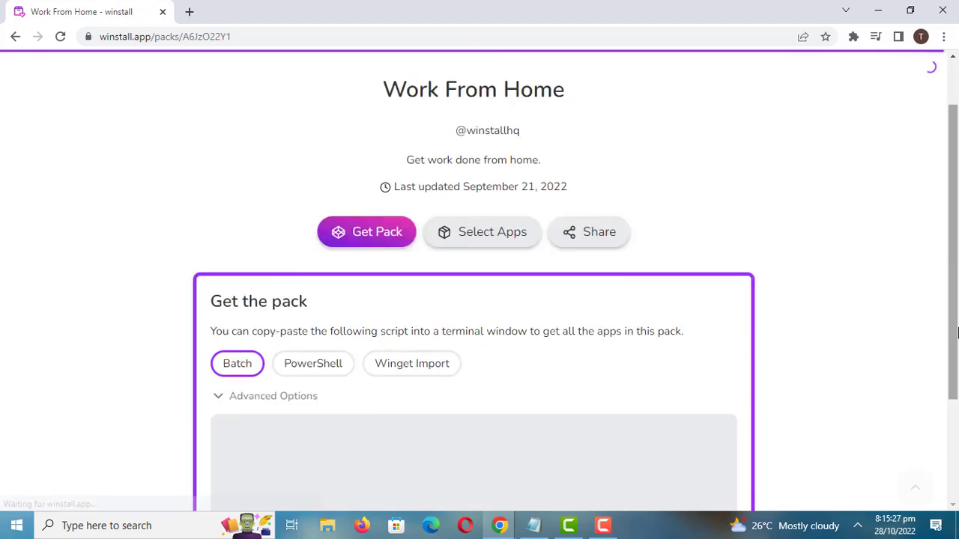
left_click(957, 332)
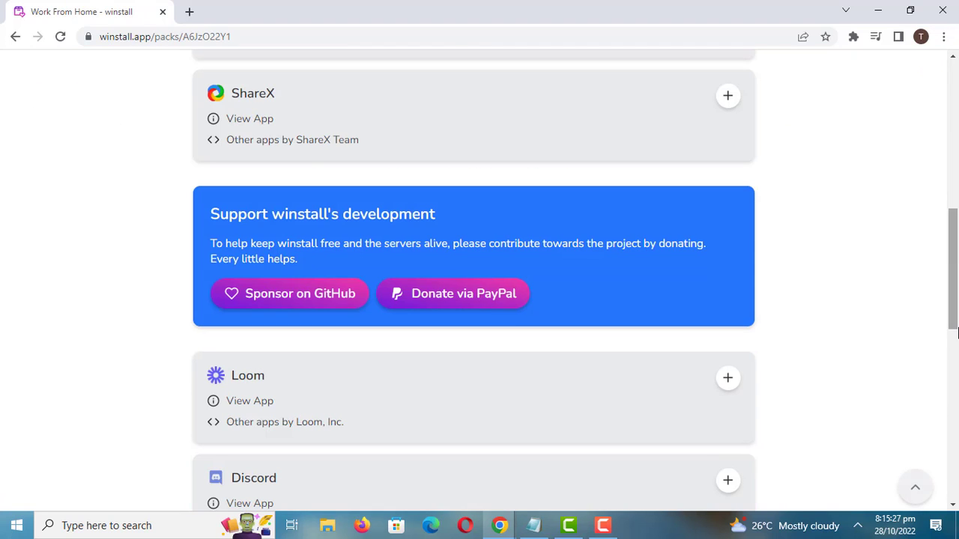
scroll(957, 332, "down", 3)
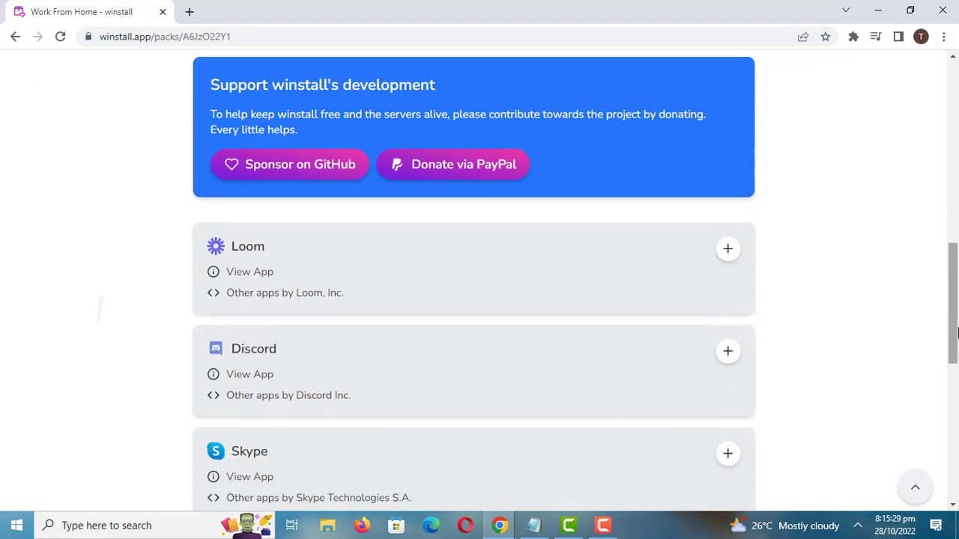
scroll(957, 332, "down", 2)
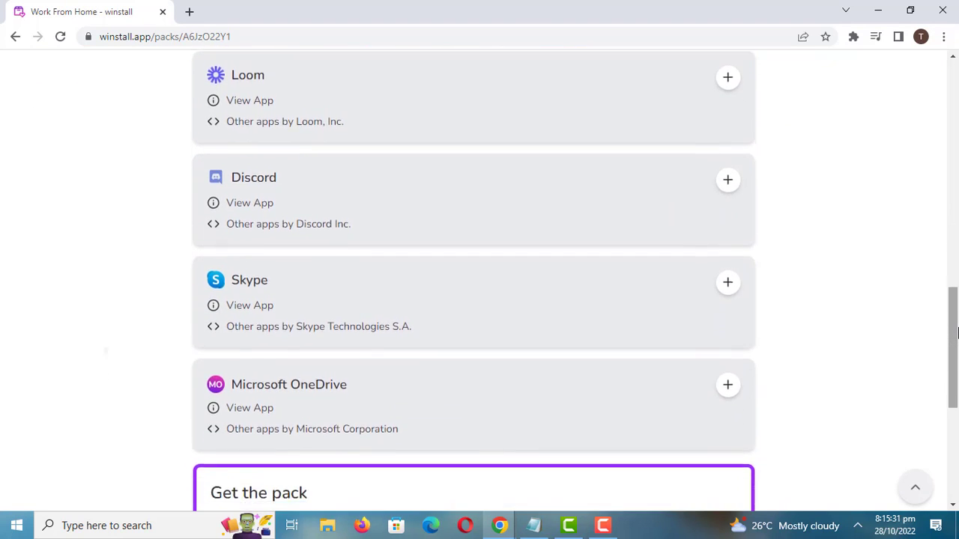
scroll(957, 331, "down", 3)
scroll(957, 332, "down", 1)
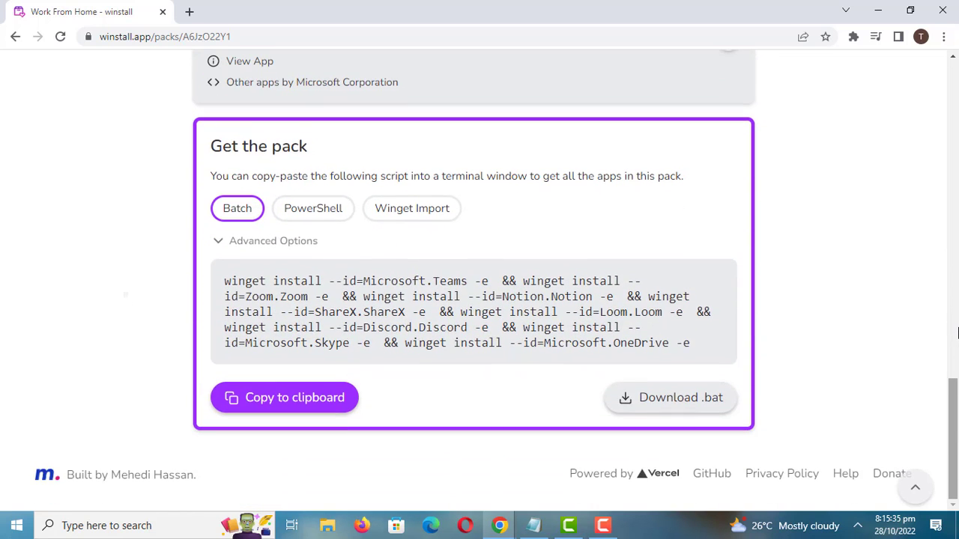
scroll(957, 332, "up", 1)
scroll(957, 332, "down", 1)
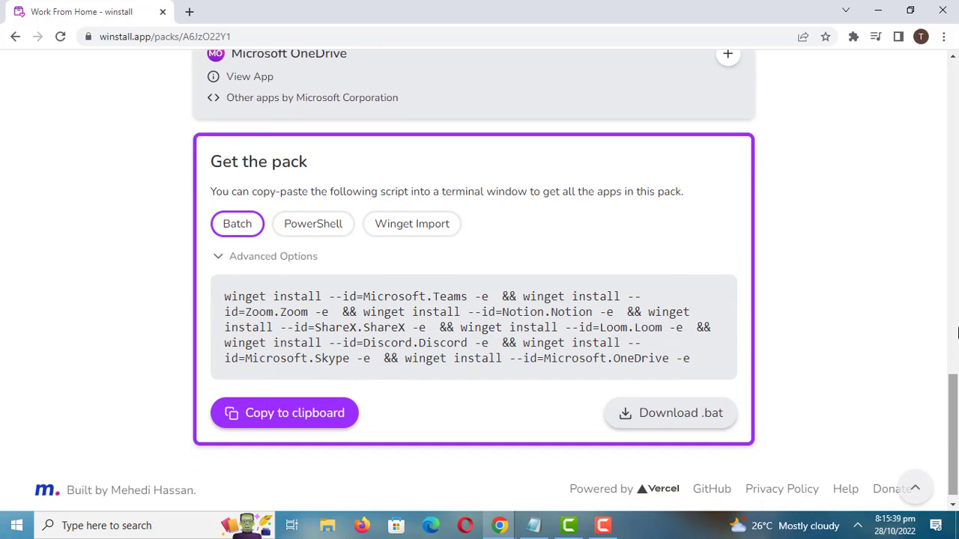
scroll(957, 333, "up", 4)
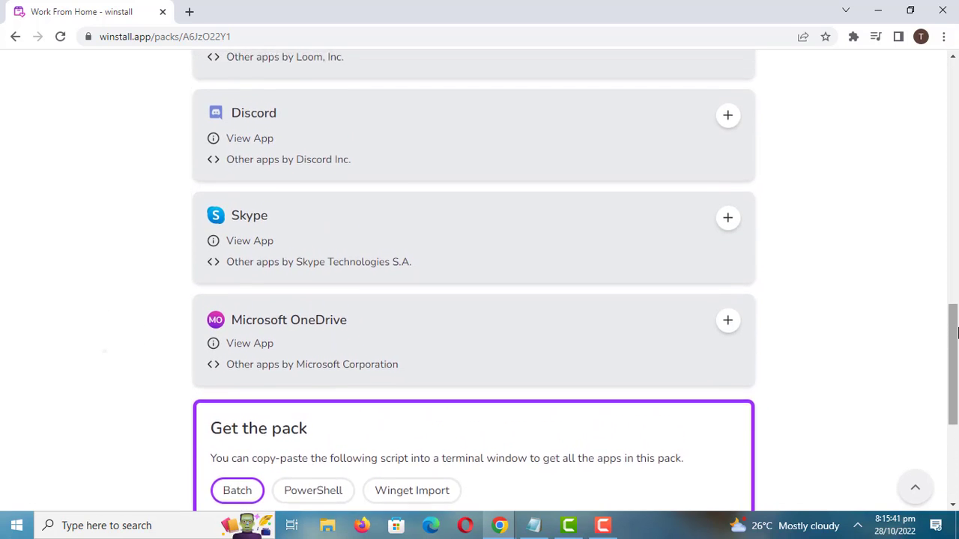
scroll(957, 332, "up", 2)
scroll(739, 127, "down", 1)
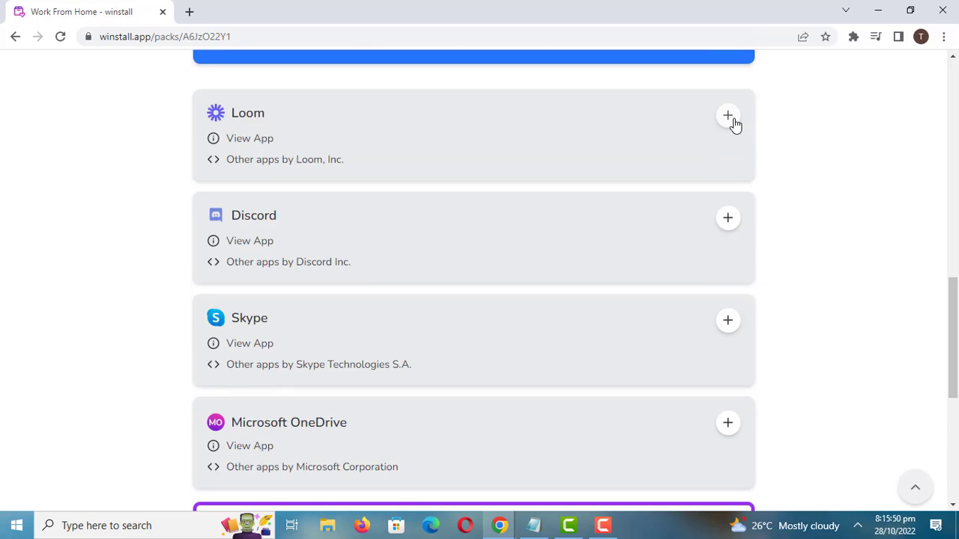
Add Loom to the selection, add Skype then deselect it, and return to the top.
left_click(728, 117)
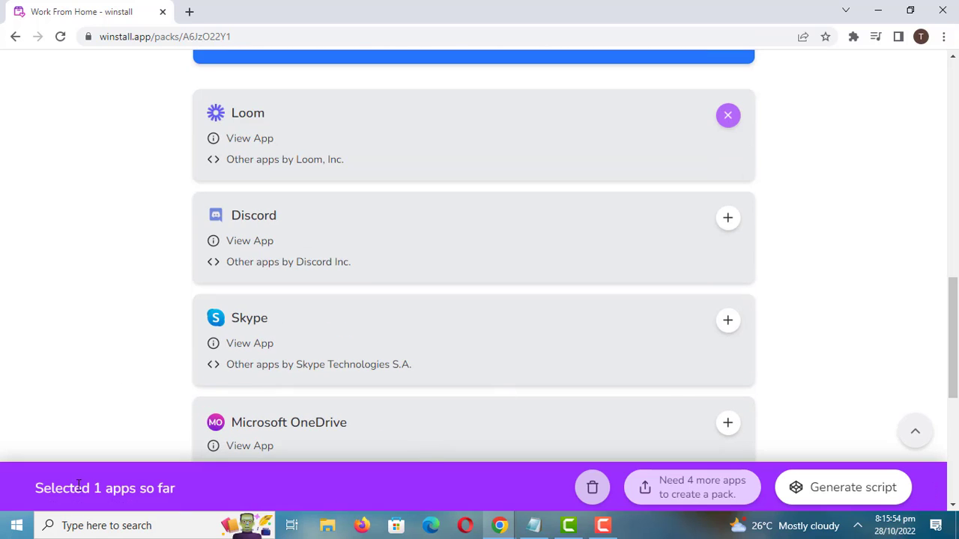
left_click(728, 325)
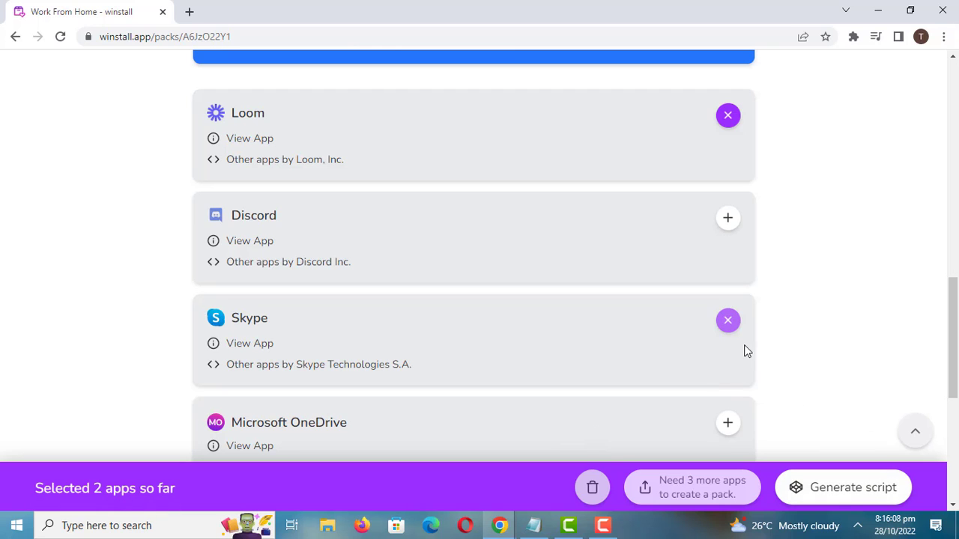
left_click(727, 320)
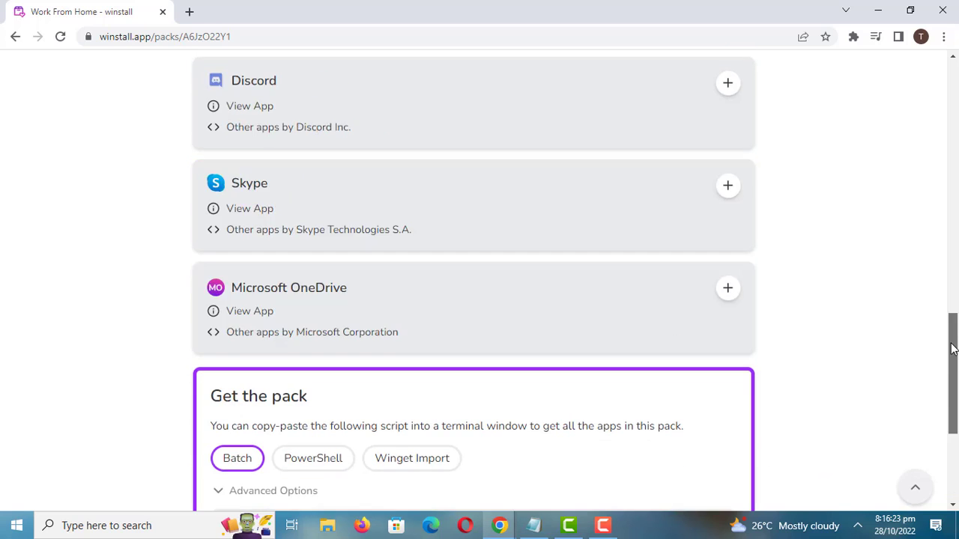
left_click_drag(948, 321, 915, 236)
scroll(912, 236, "up", 6)
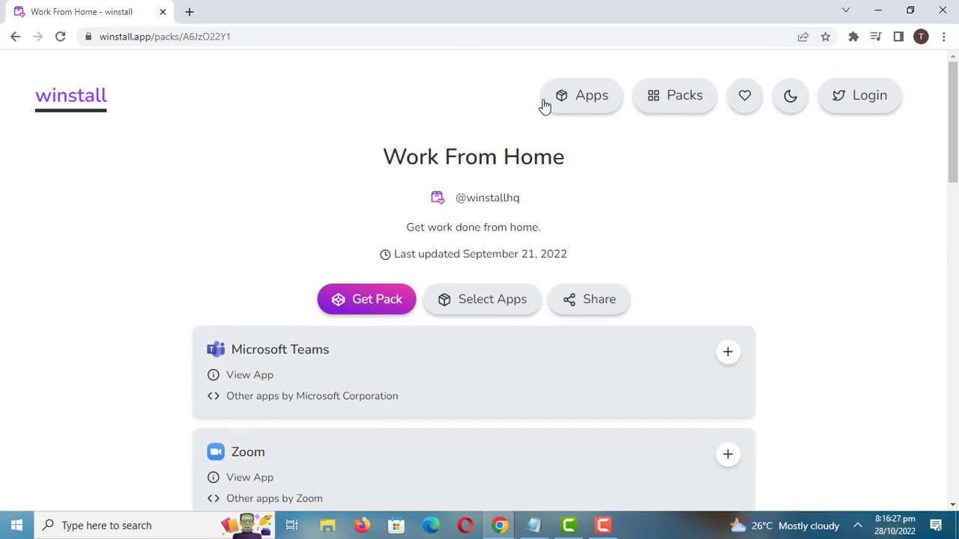
Return to the winstall home page and search the catalogue for 'dhrome'.
left_click(565, 101)
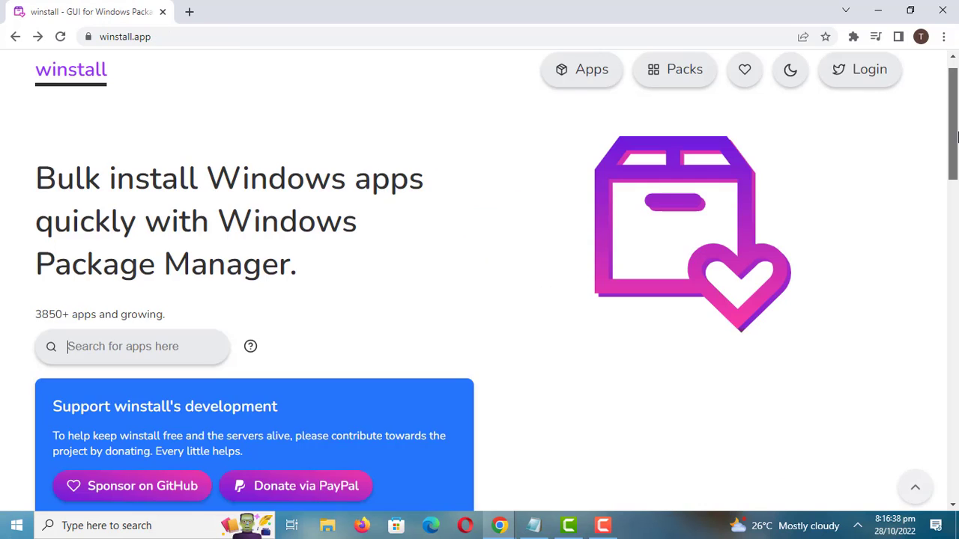
scroll(956, 178, "down", 2)
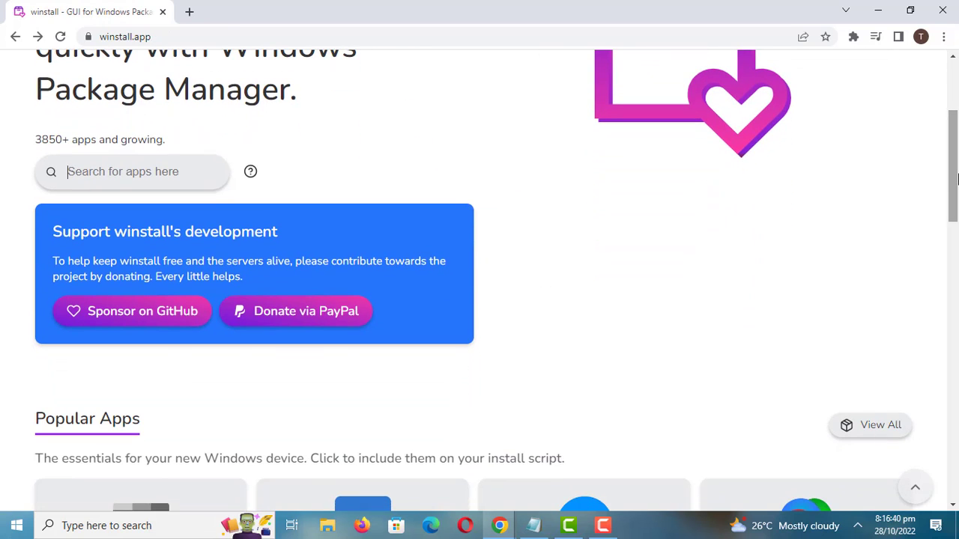
left_click(114, 171)
type("d")
type("hrome")
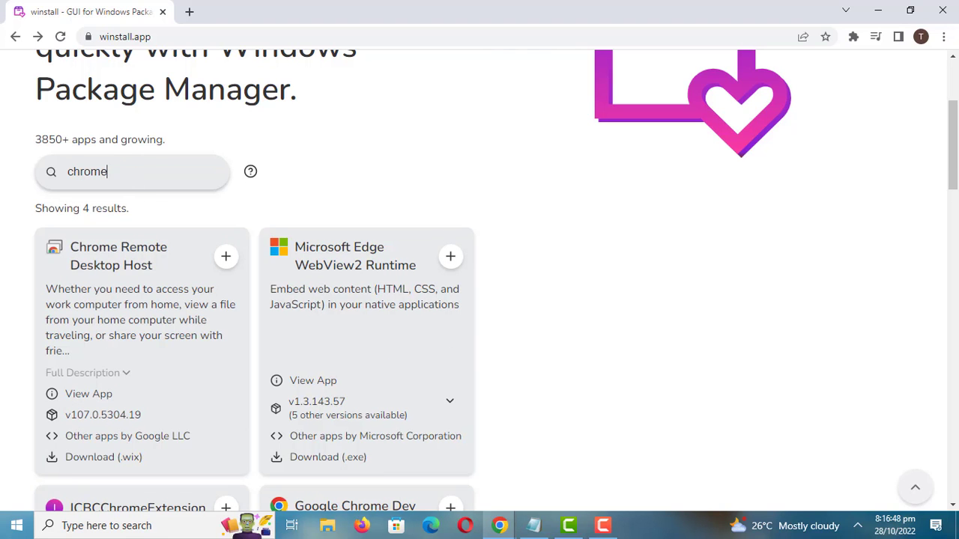
mouse_move(955, 178)
left_mouse_down()
mouse_move(955, 245)
mouse_move(950, 171)
left_mouse_up()
Clear the search term and scroll down to the Popular Apps section.
key("BackSpace")
key("BackSpace")
key("BackSpace")
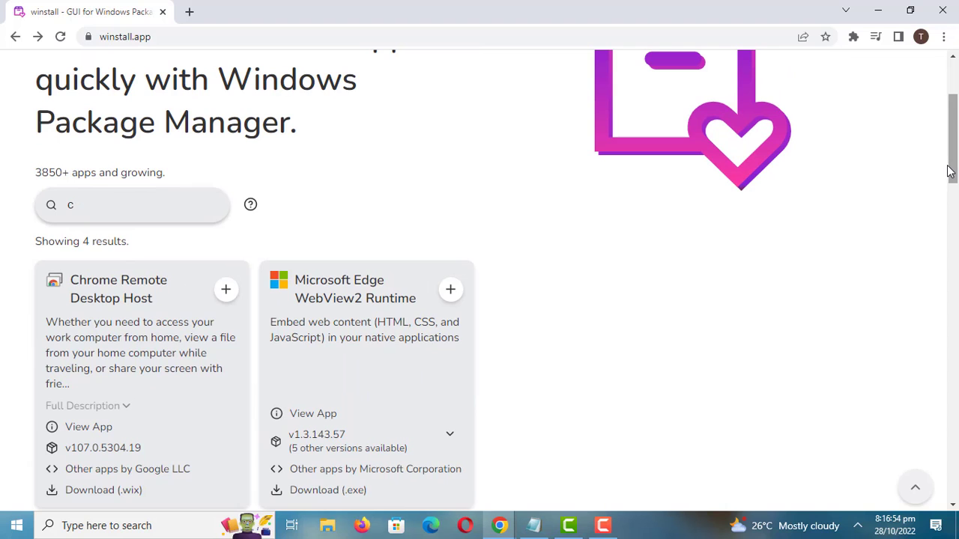
key("BackSpace")
left_click_drag(949, 171, 955, 244)
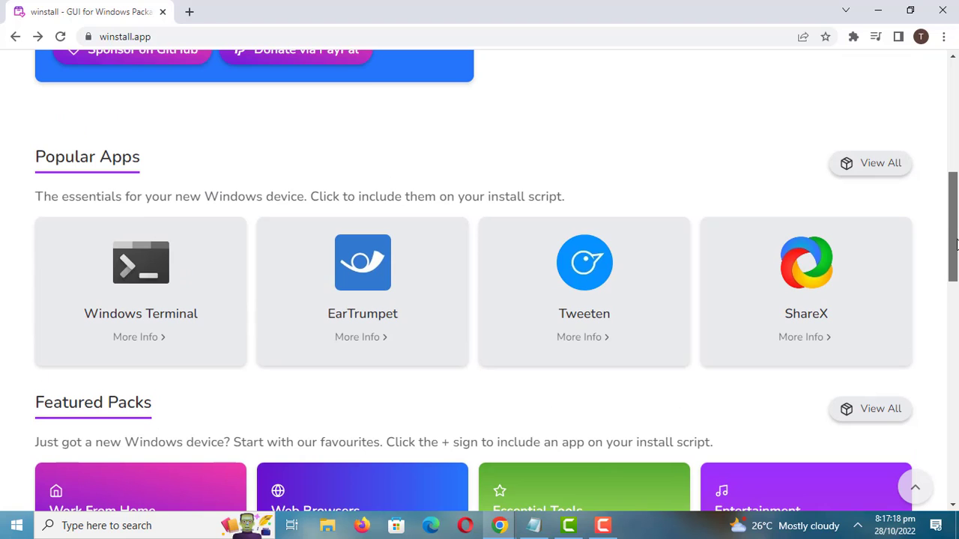
From the full app list, select 4K Video Downloader and 7-Zip and generate their script.
left_click(875, 170)
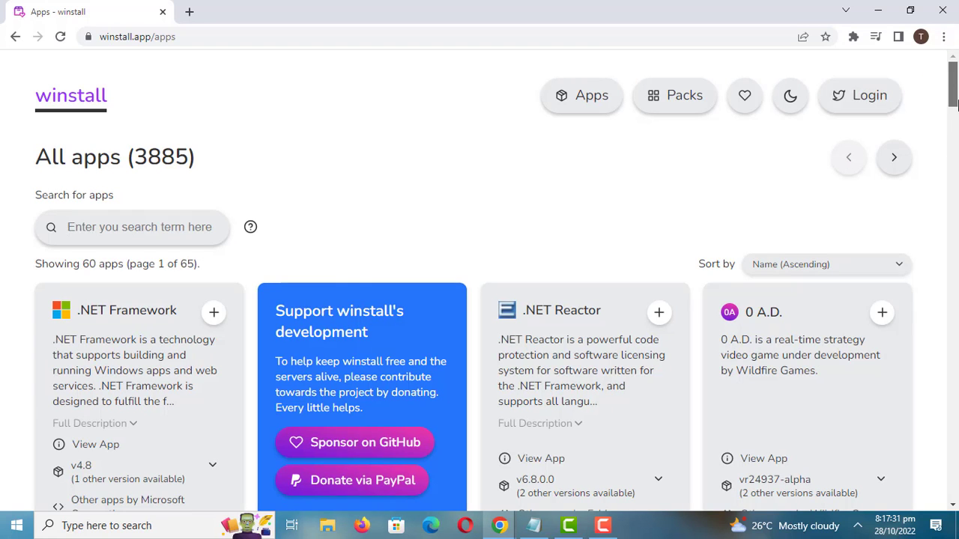
left_click_drag(955, 105, 956, 244)
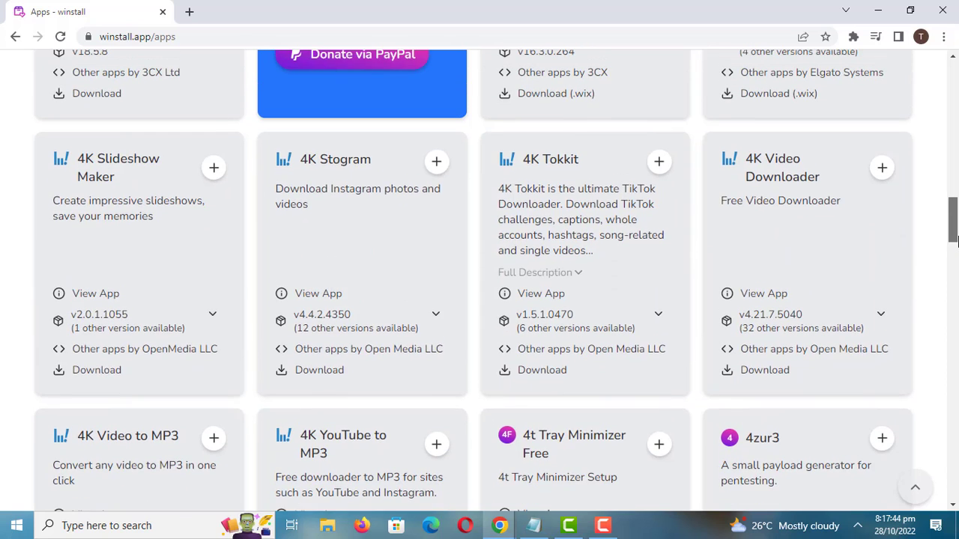
left_click(884, 172)
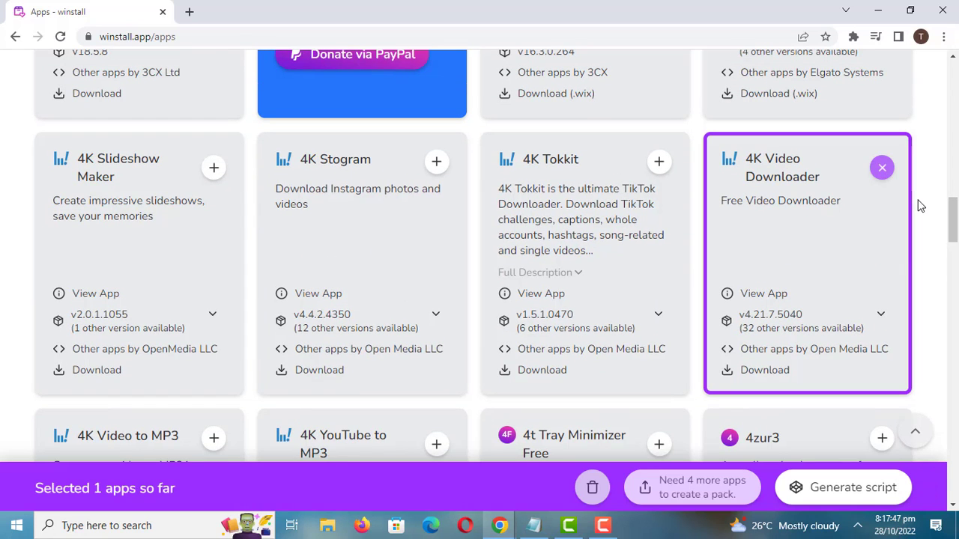
left_click_drag(955, 219, 955, 272)
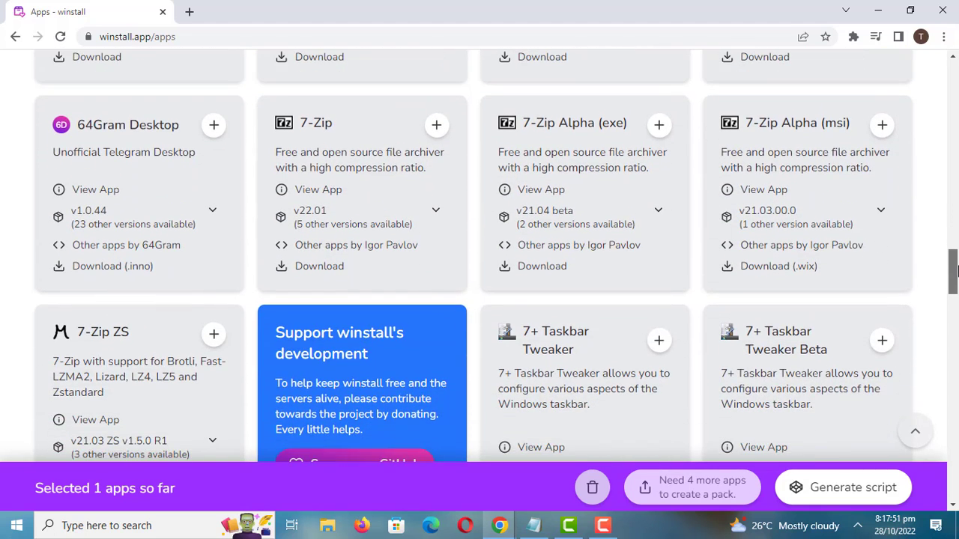
left_click(436, 128)
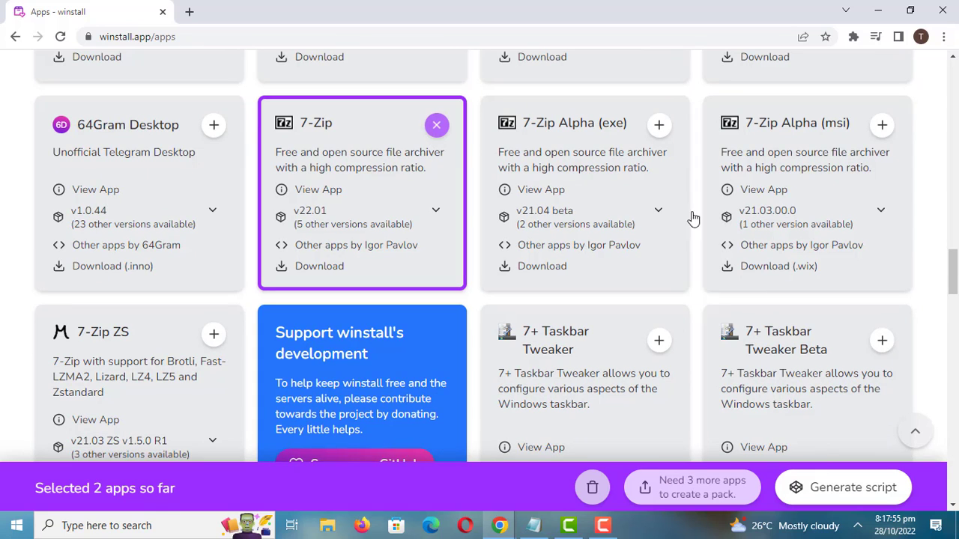
scroll(431, 499, "down", 10)
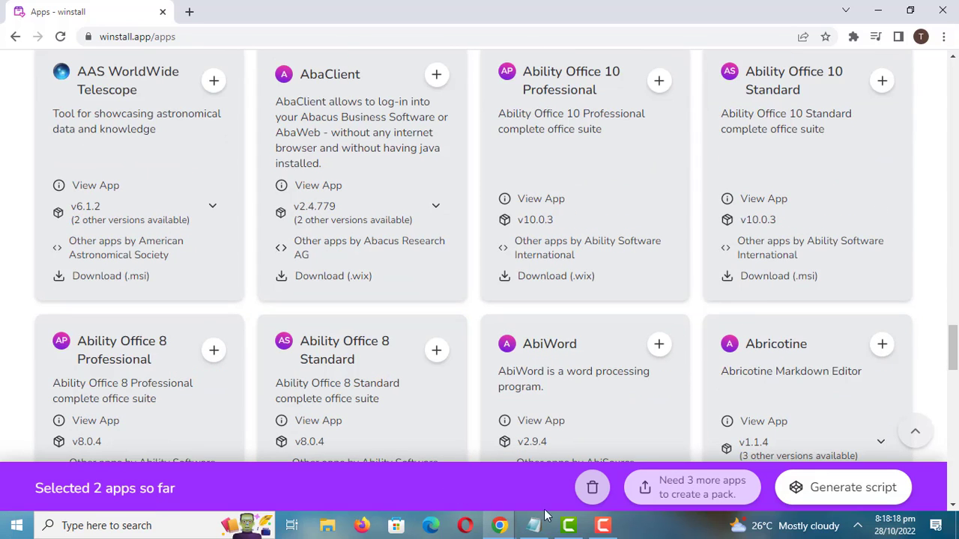
left_click(873, 498)
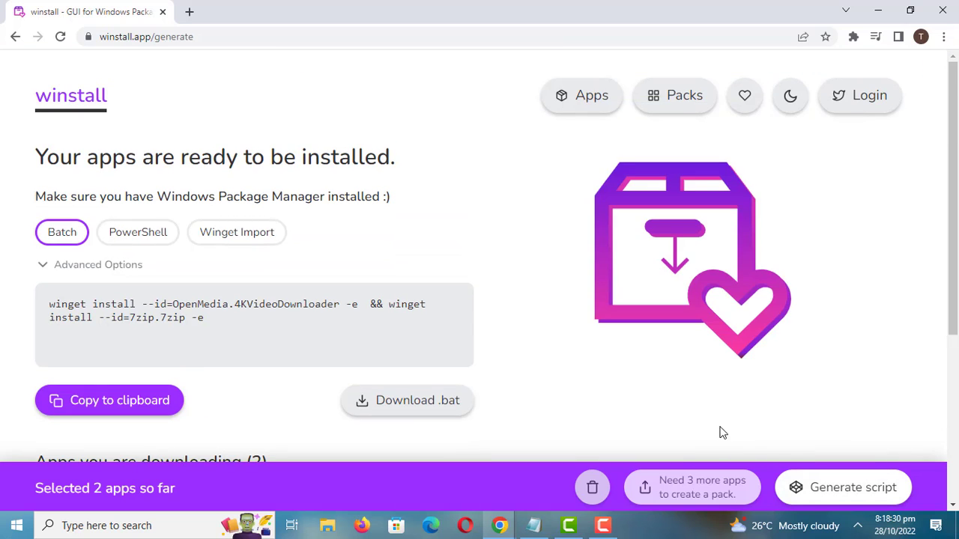
Copy the winget install script to the clipboard and search Windows for 'cmd'.
left_click(154, 401)
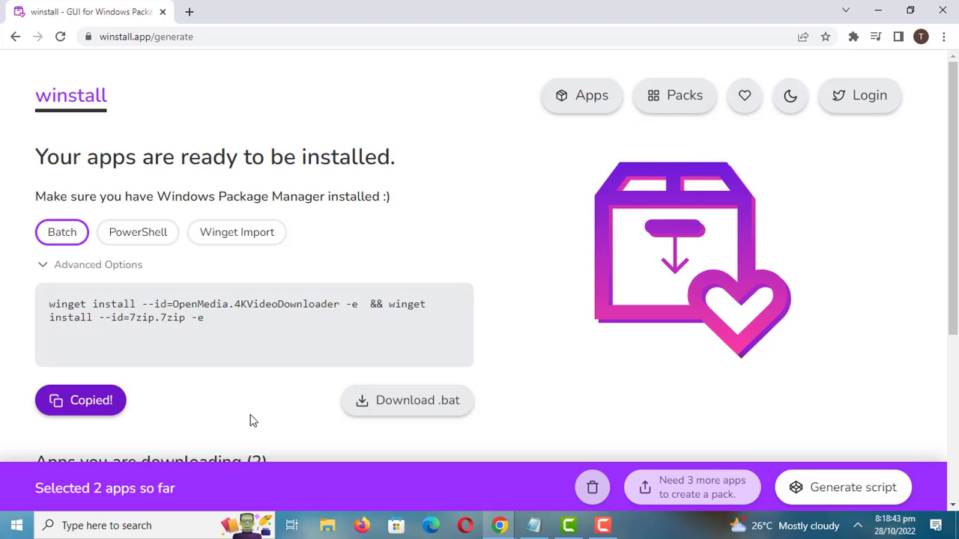
left_click(147, 526)
type("cmd")
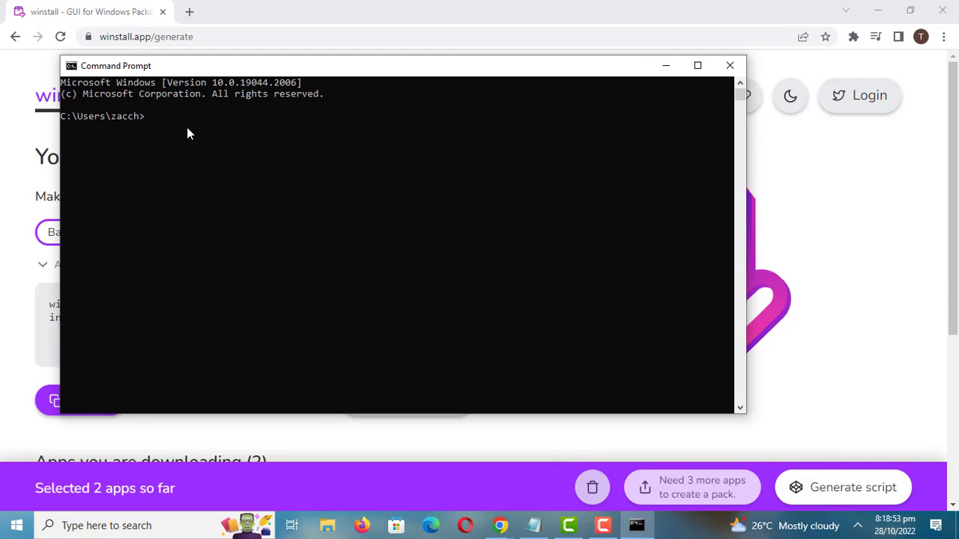
Paste the winget command for 4K Video Downloader and 7-Zip and run it.
key("ctrl+v")
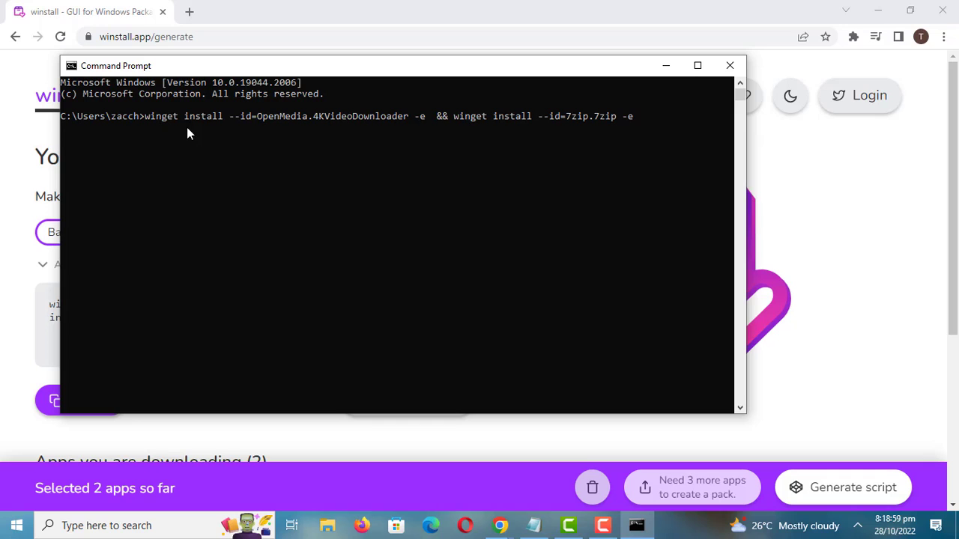
key("Return")
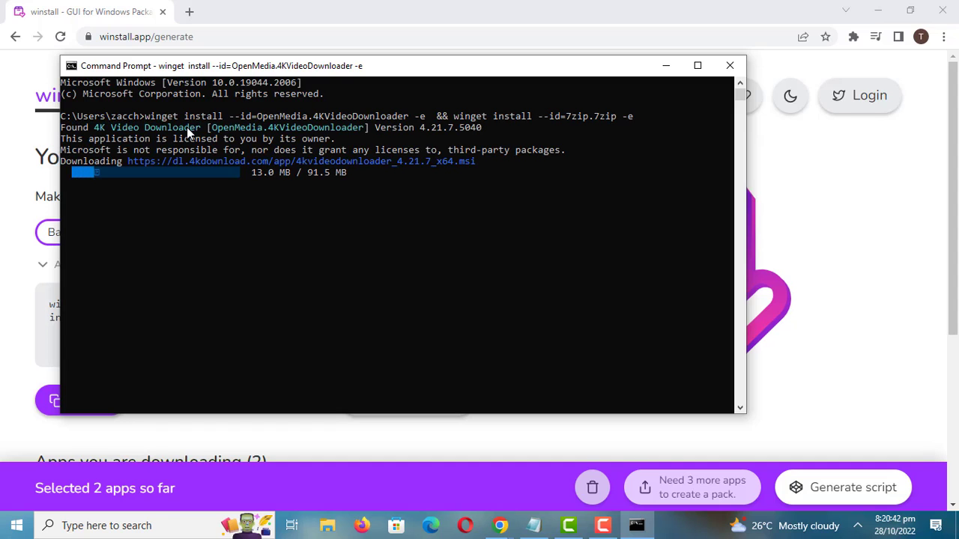
Wait for 4K Video Downloader and 7-Zip 22.01 to install, then refocus Command Prompt.
left_click(597, 531)
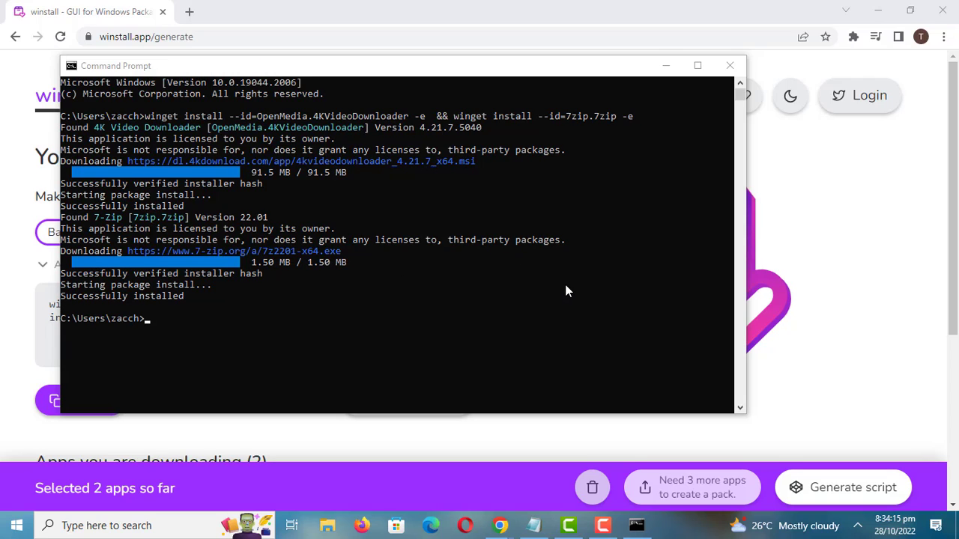
left_click(666, 67)
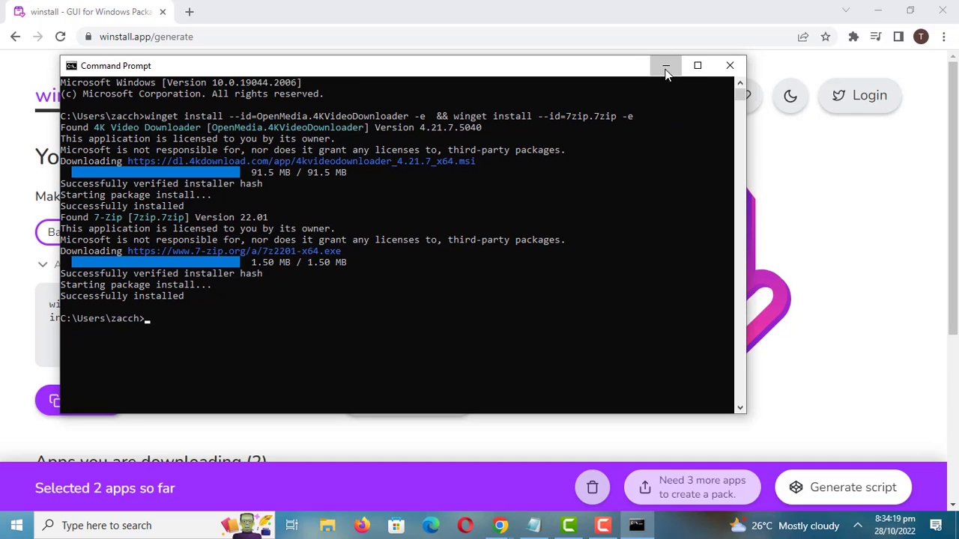